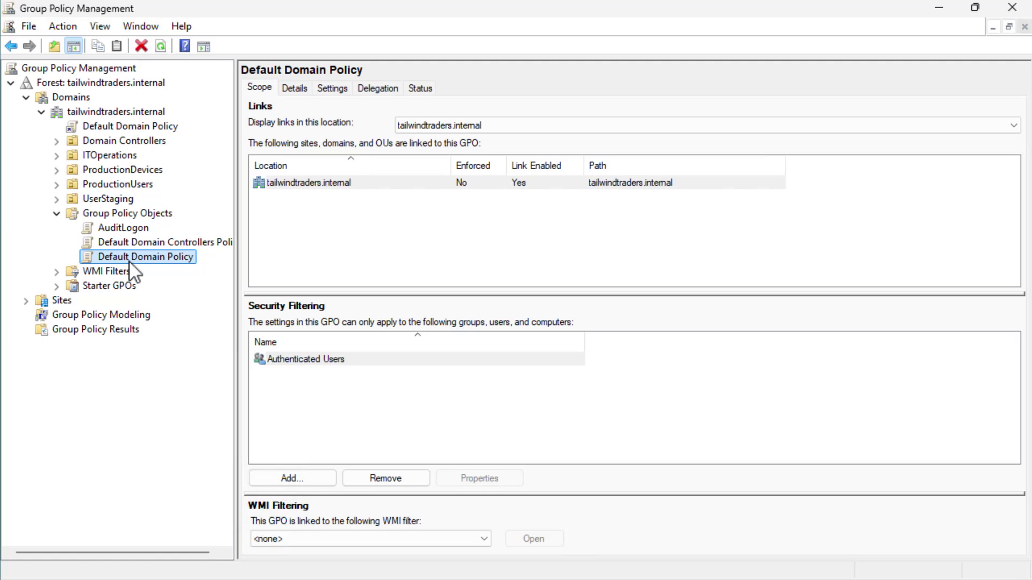
# - Open the Default Domain Policy GPO for editing and display its Password Policy settings under the computer's account policies
pyautogui.rightClick(131, 262)
pyautogui.click(167, 272)
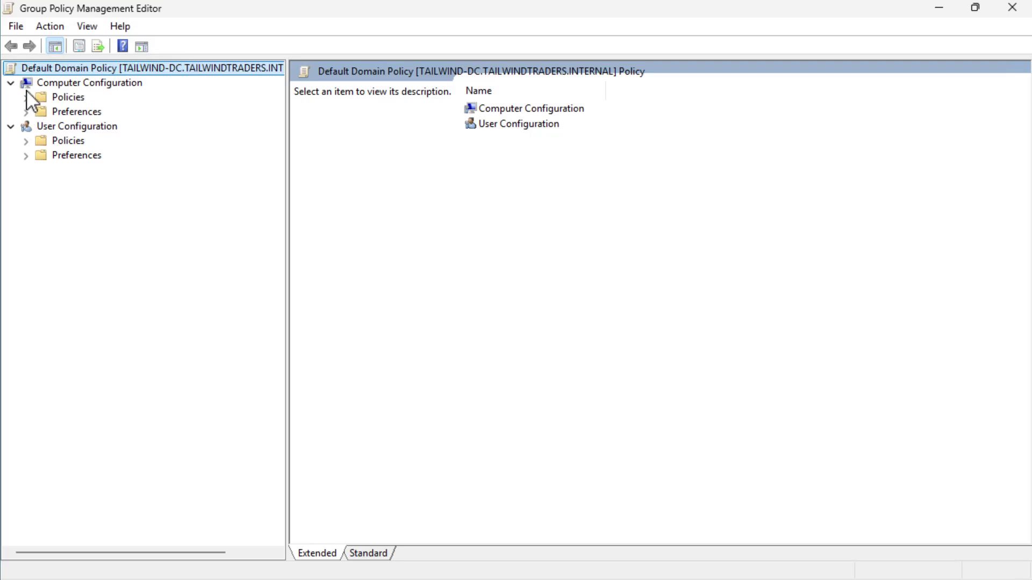
pyautogui.click(26, 97)
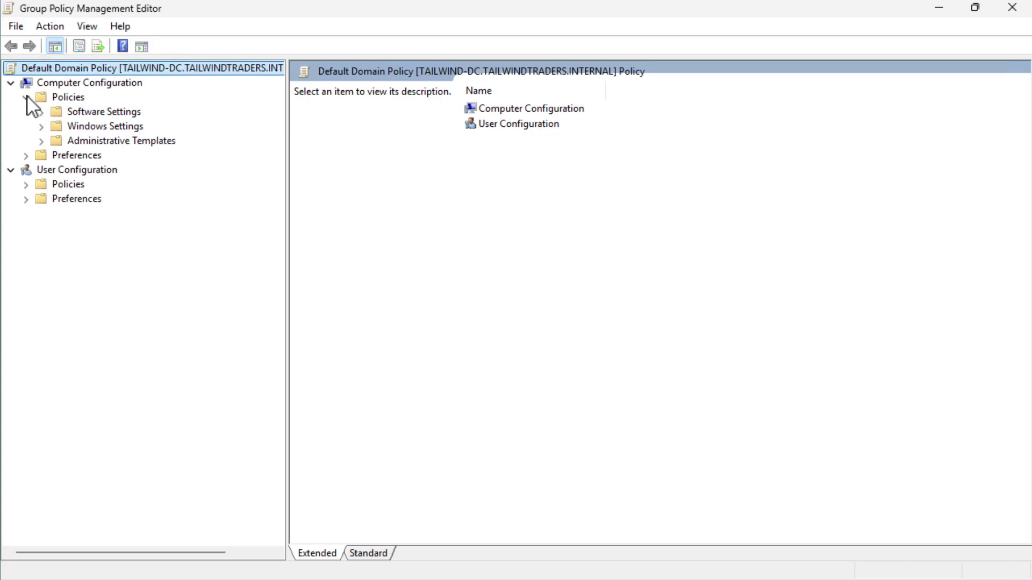
pyautogui.click(42, 126)
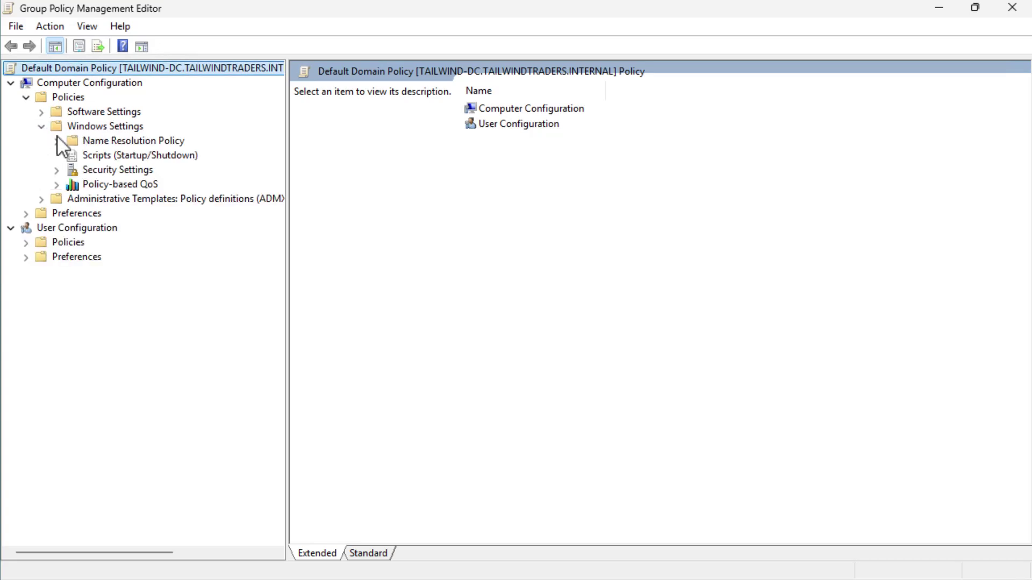
pyautogui.click(57, 170)
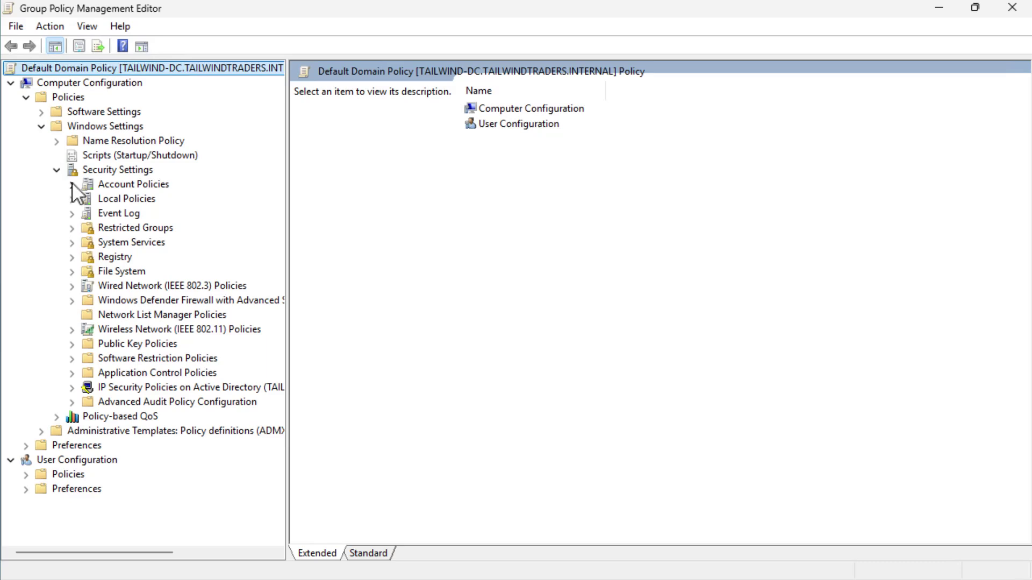
pyautogui.click(72, 184)
pyautogui.click(142, 199)
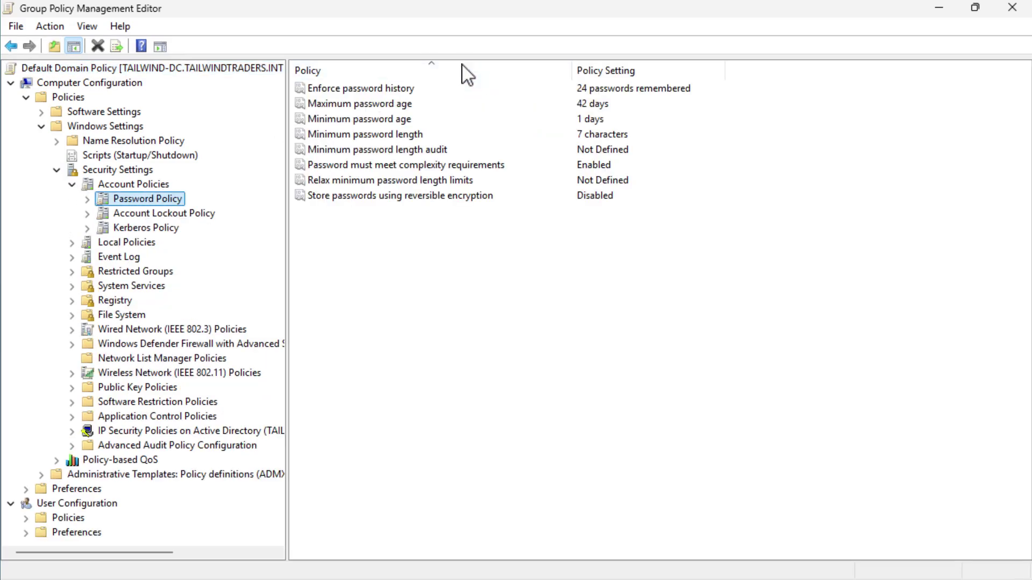
# - Set the Minimum password age policy to 2 days
pyautogui.doubleClick(384, 120)
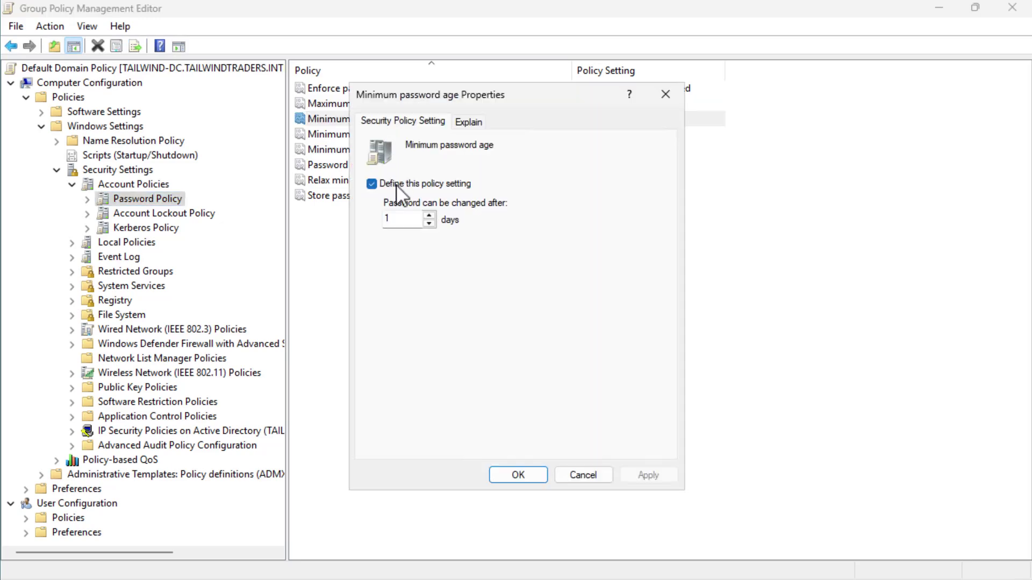
pyautogui.click(401, 221)
pyautogui.press('BackSpace')
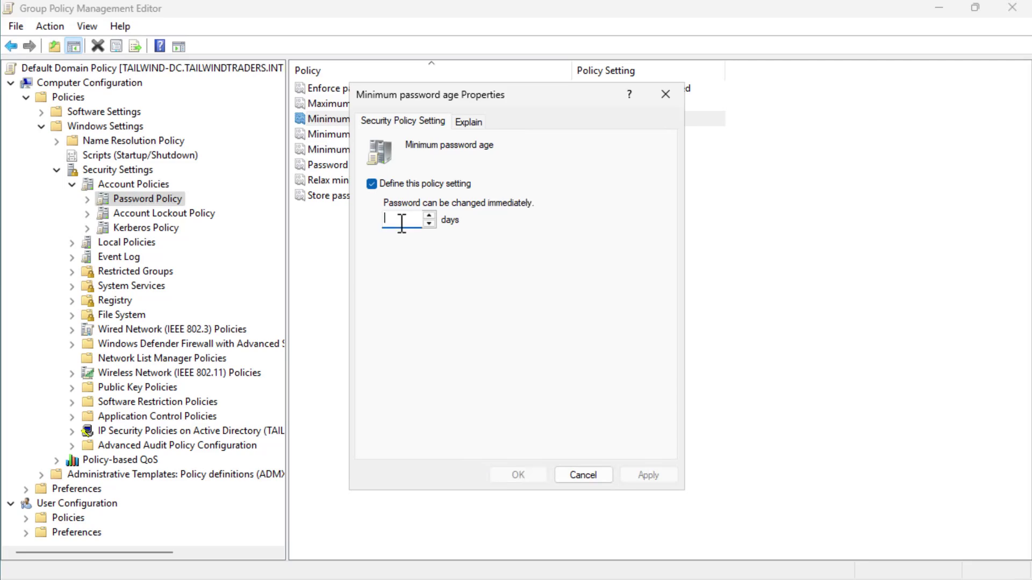
pyautogui.write('2')
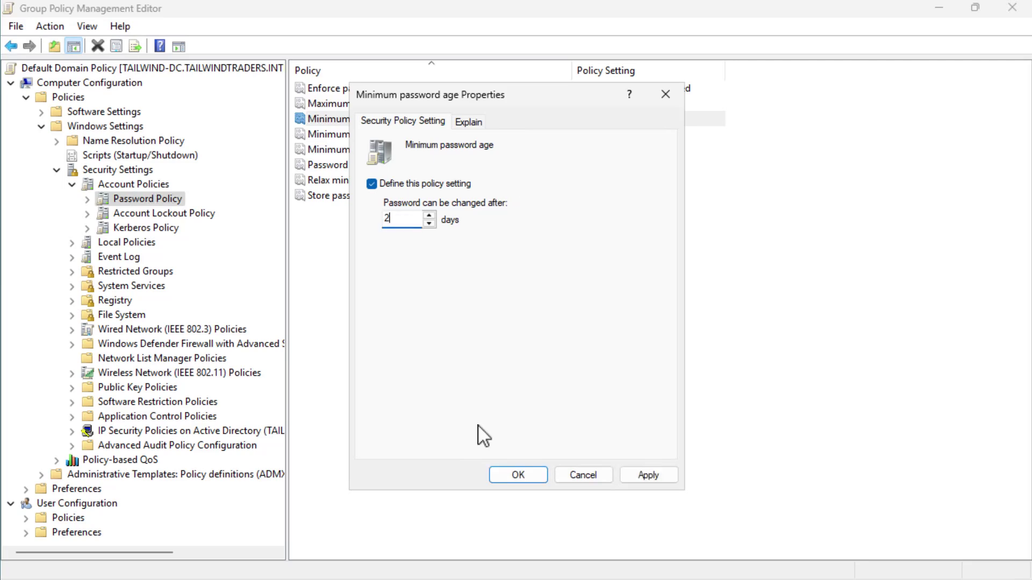
pyautogui.click(511, 477)
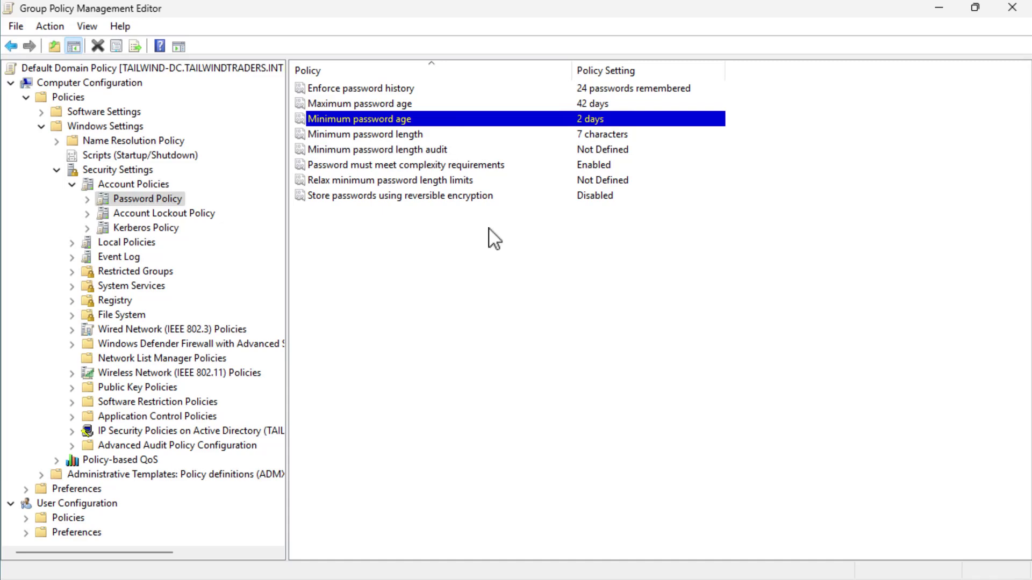
# - Define the Relax minimum password length limits policy as Enabled and accept the setting change
pyautogui.click(473, 135)
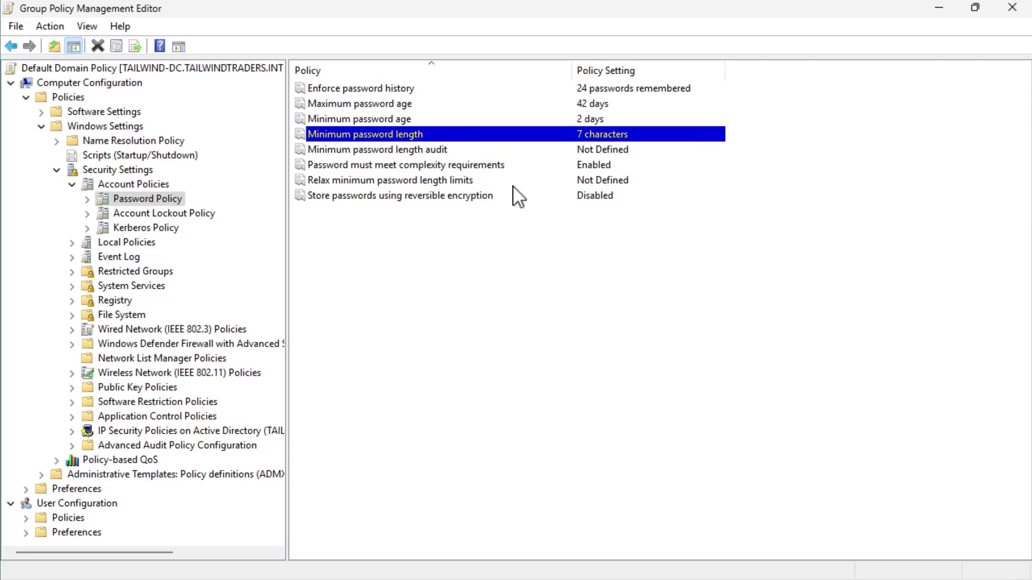
pyautogui.doubleClick(458, 183)
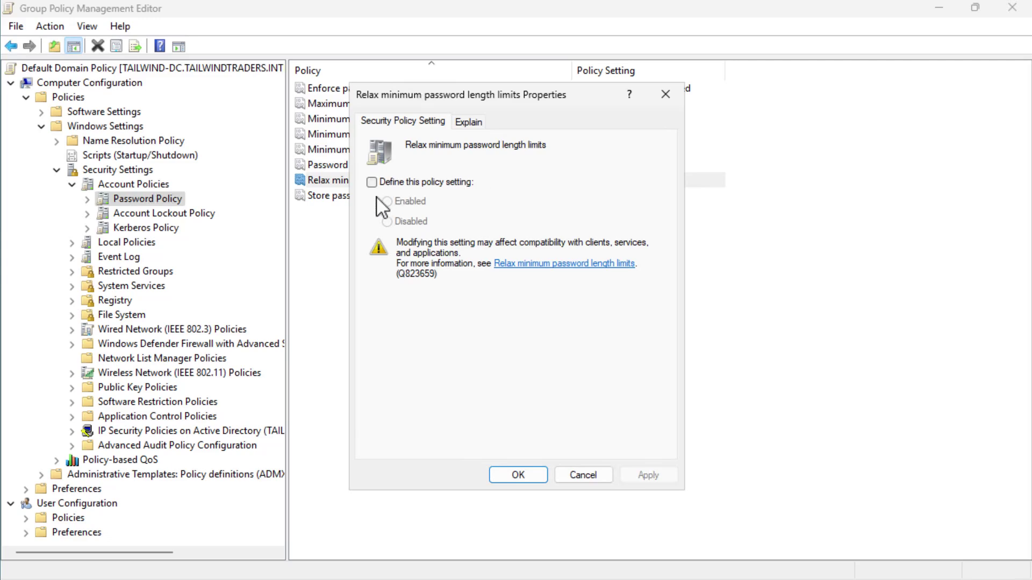
pyautogui.click(371, 183)
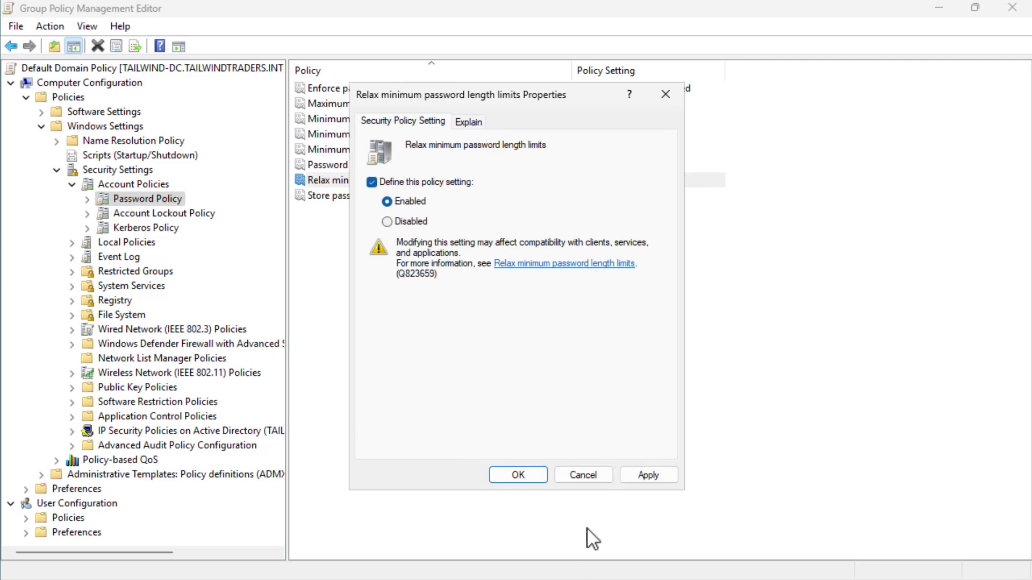
pyautogui.click(648, 473)
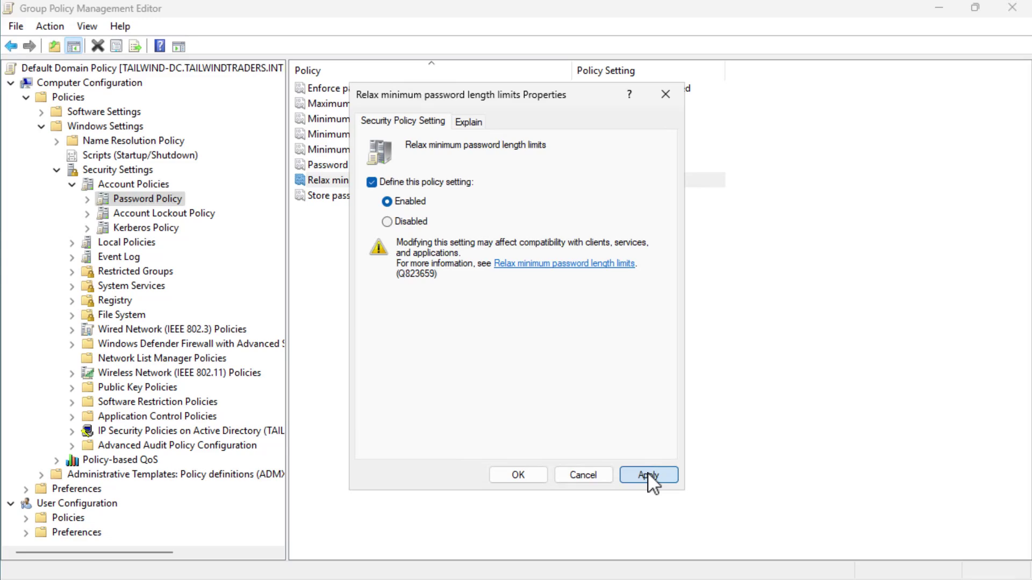
pyautogui.click(649, 474)
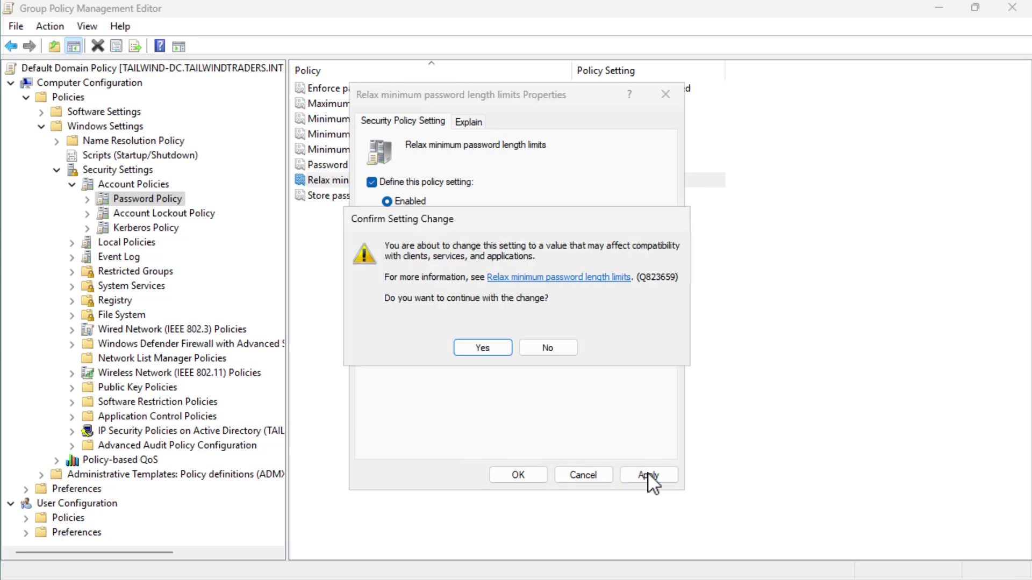
pyautogui.click(478, 349)
pyautogui.click(507, 476)
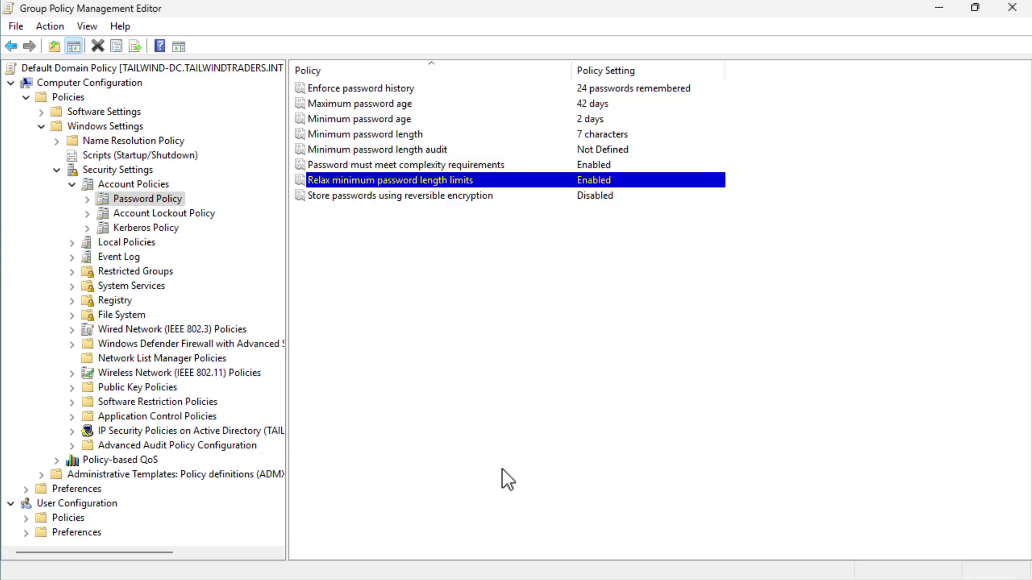
# - Set the Minimum password length policy to 16 characters and accept the setting change
pyautogui.doubleClick(399, 138)
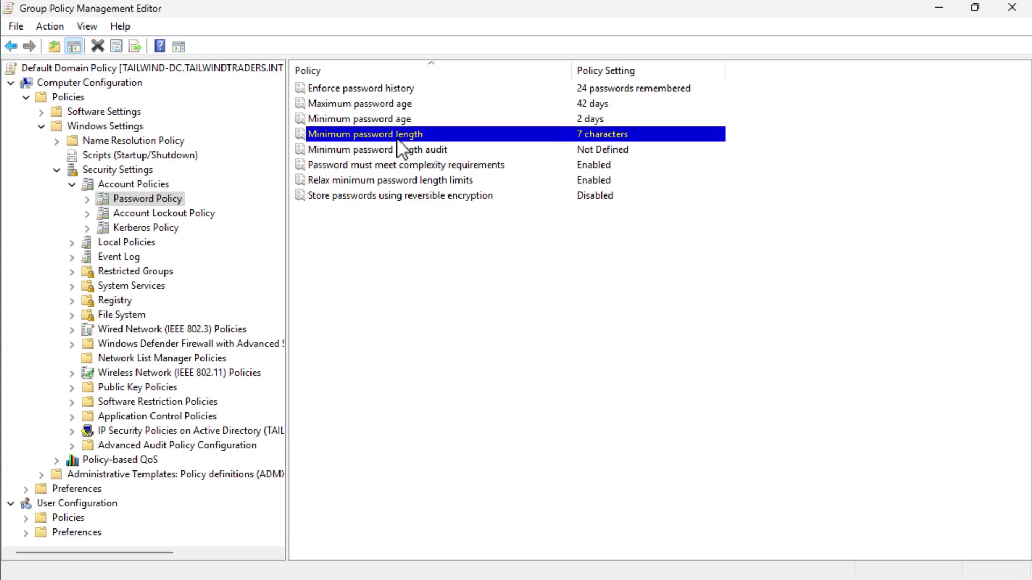
pyautogui.doubleClick(404, 219)
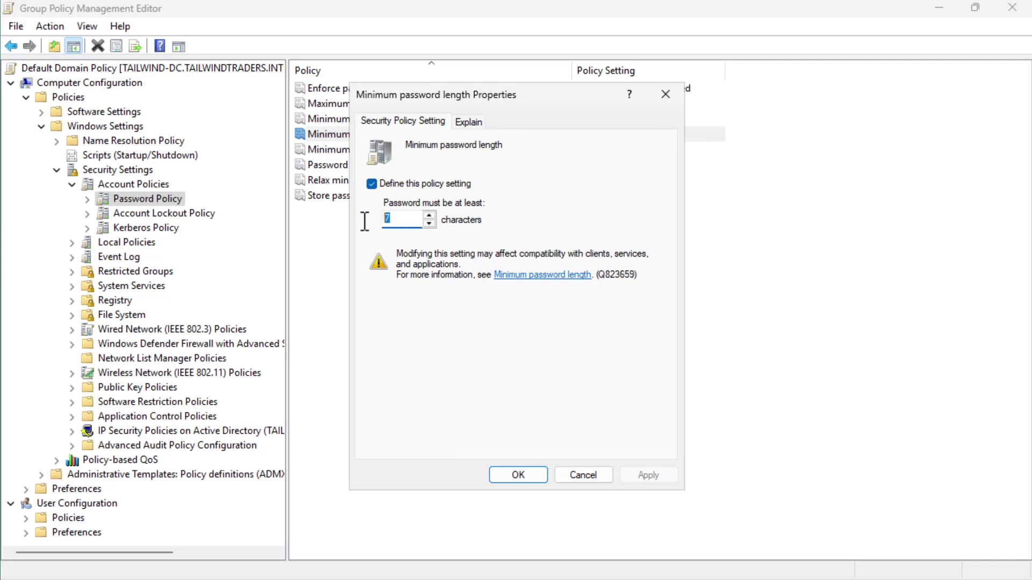
pyautogui.write('16')
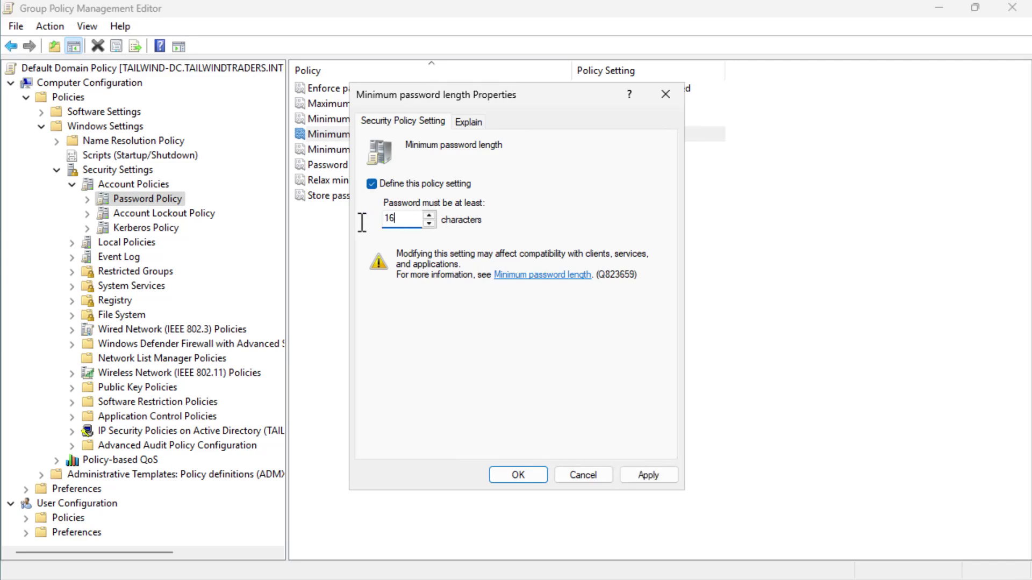
pyautogui.click(645, 475)
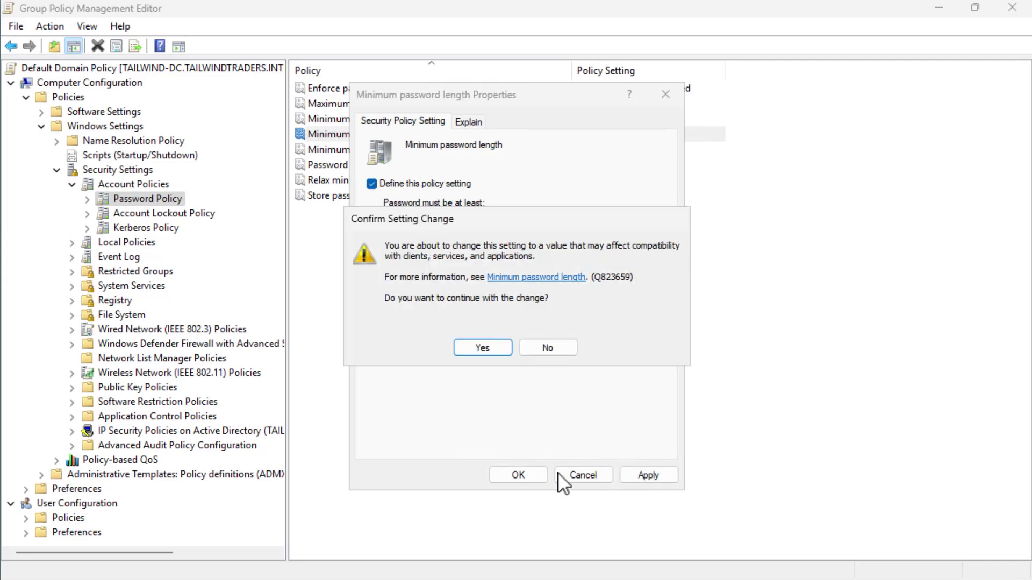
pyautogui.click(486, 349)
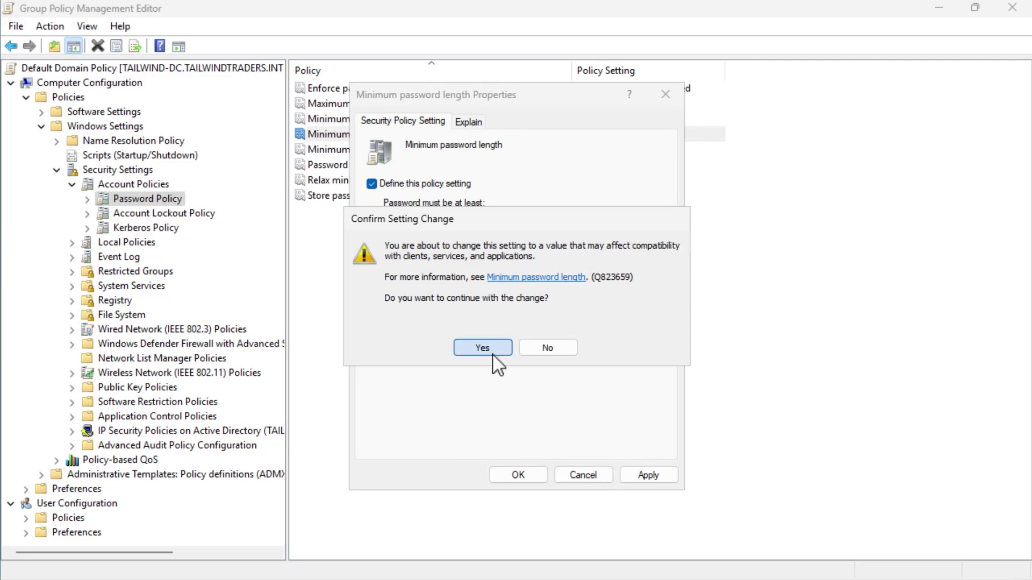
pyautogui.click(505, 475)
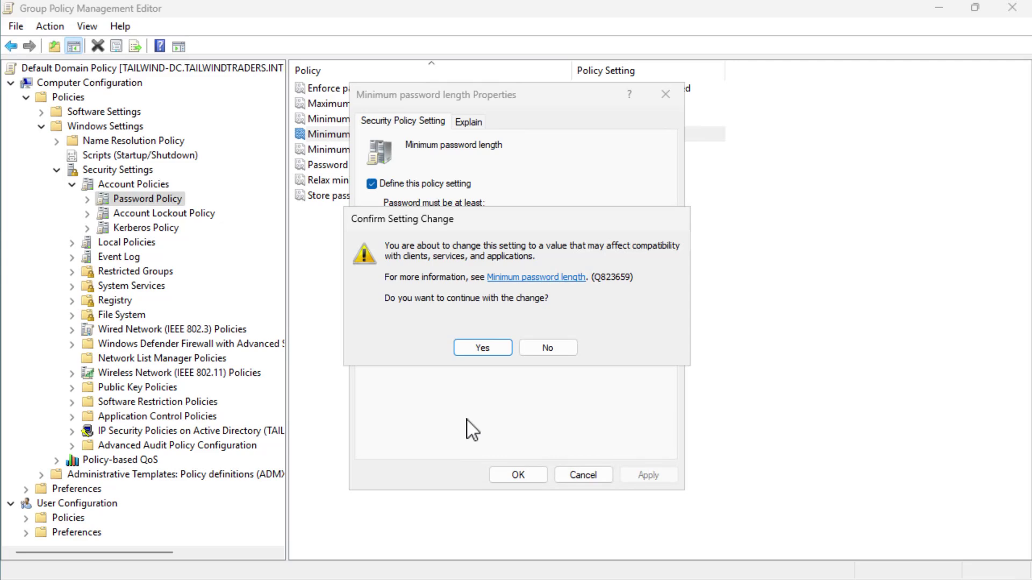
pyautogui.click(472, 348)
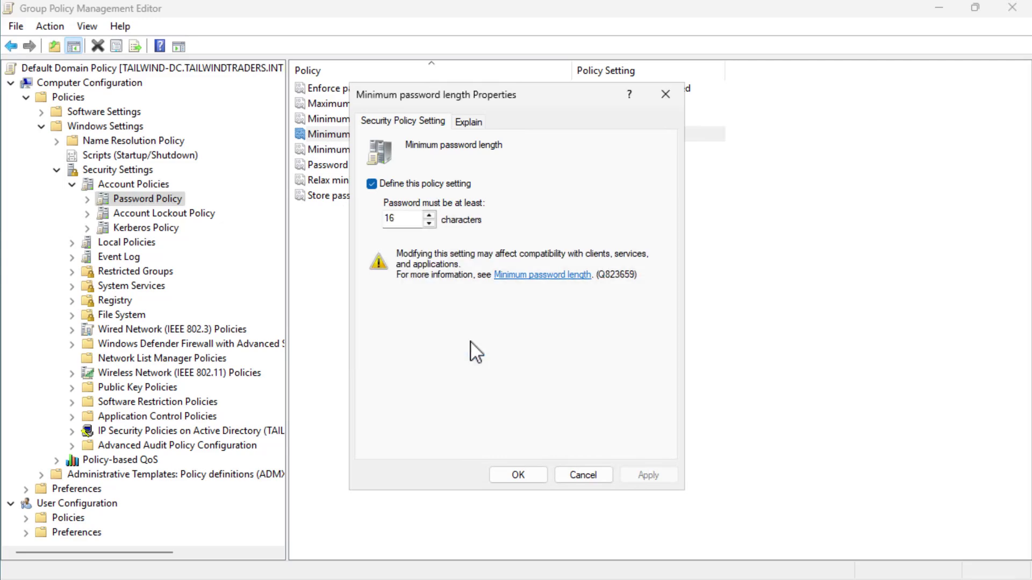
pyautogui.press('Return')
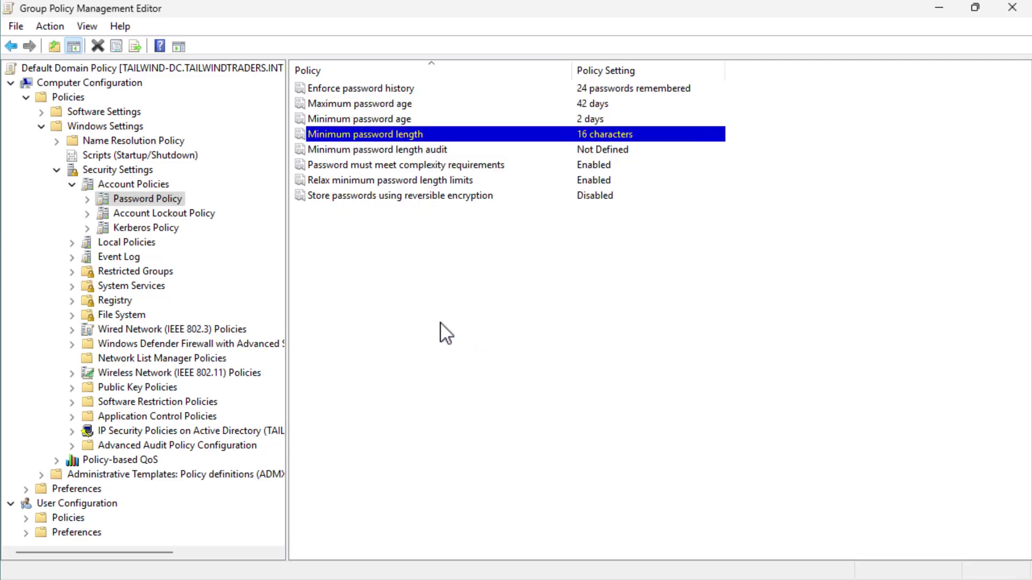
pyautogui.click(402, 166)
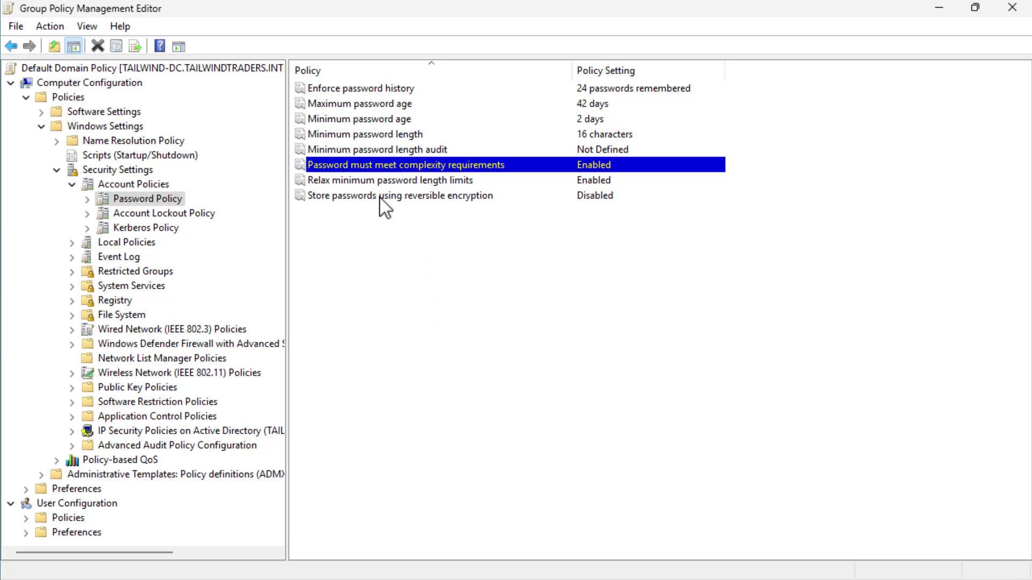
# - In the Account Lockout Policy, define the account lockout duration as 15 minutes and accept the suggested lockout threshold and counter reset values
pyautogui.click(140, 215)
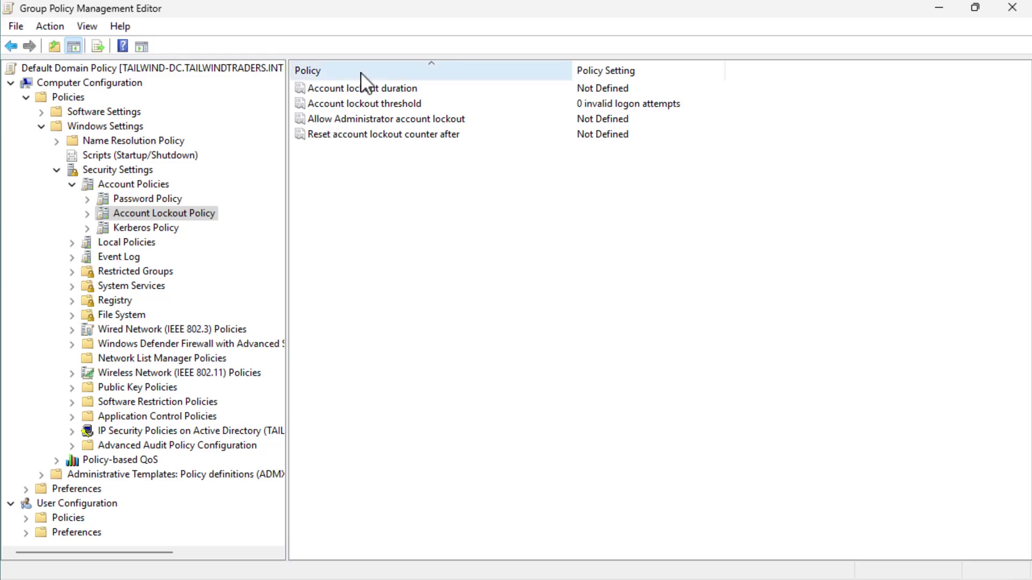
pyautogui.click(364, 93)
pyautogui.doubleClick(364, 92)
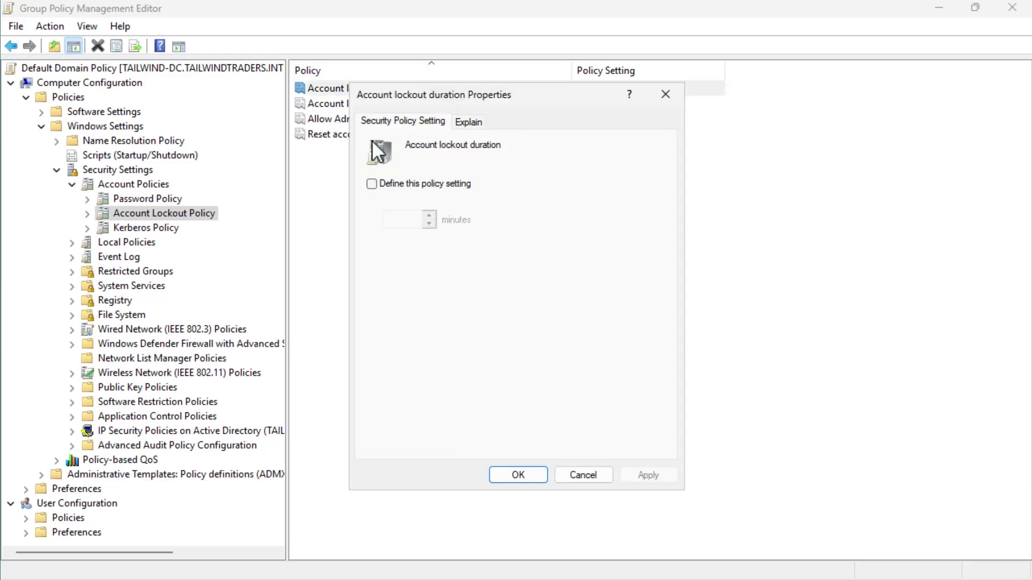
pyautogui.click(372, 184)
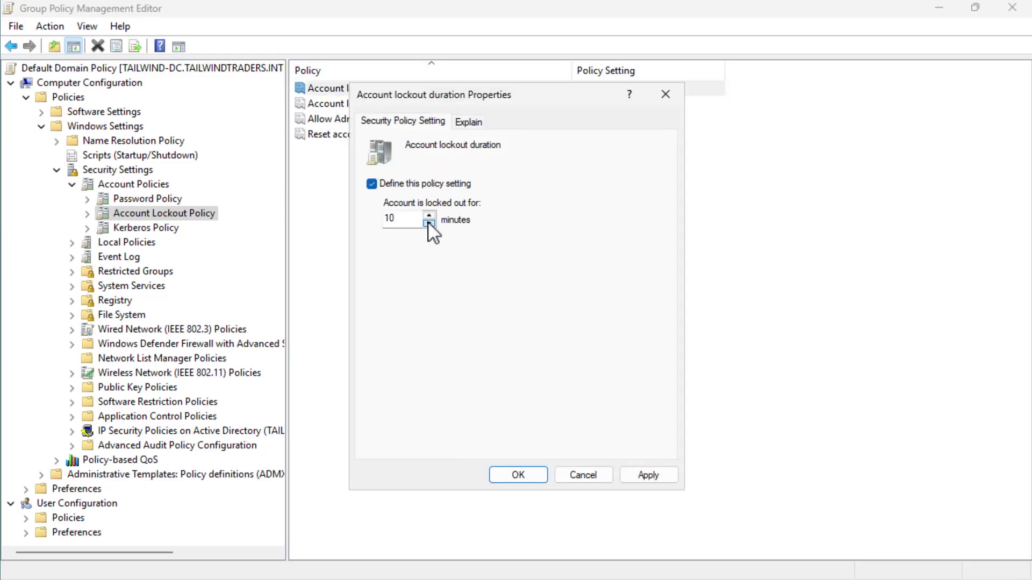
pyautogui.click(429, 215)
pyautogui.click(429, 215)
pyautogui.click(429, 216)
pyautogui.click(429, 215)
pyautogui.click(429, 216)
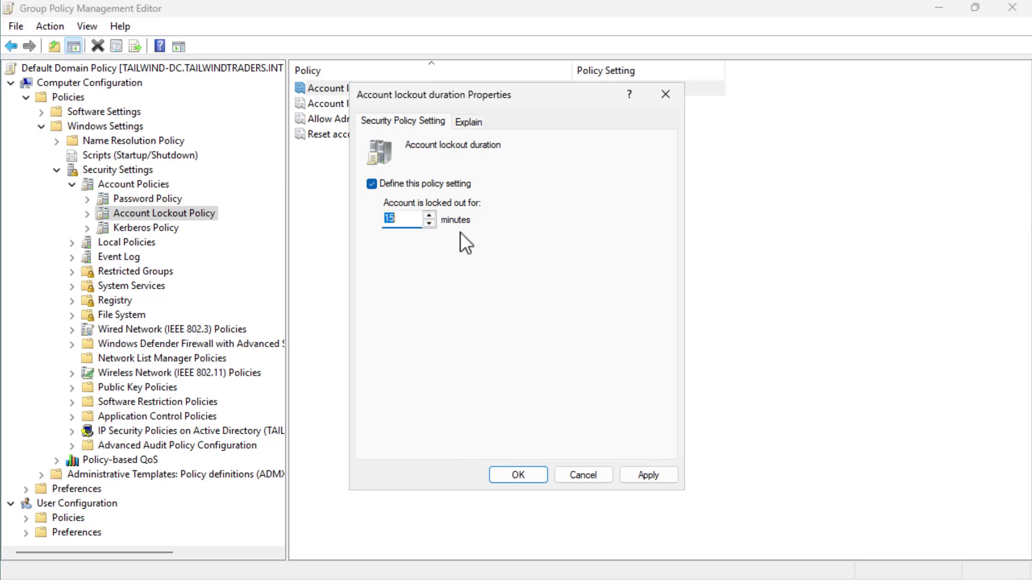
pyautogui.click(649, 476)
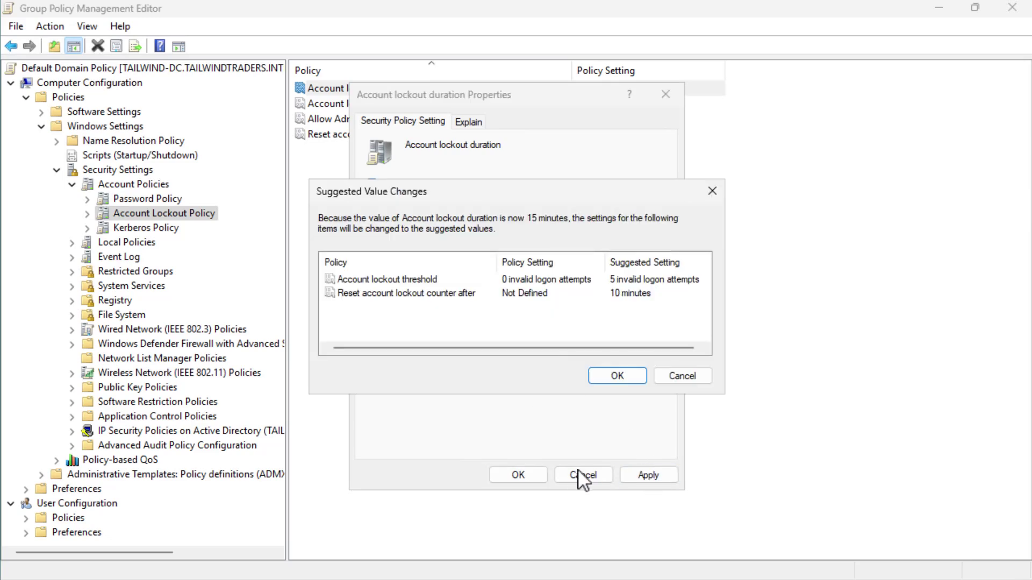
pyautogui.click(600, 376)
pyautogui.click(518, 475)
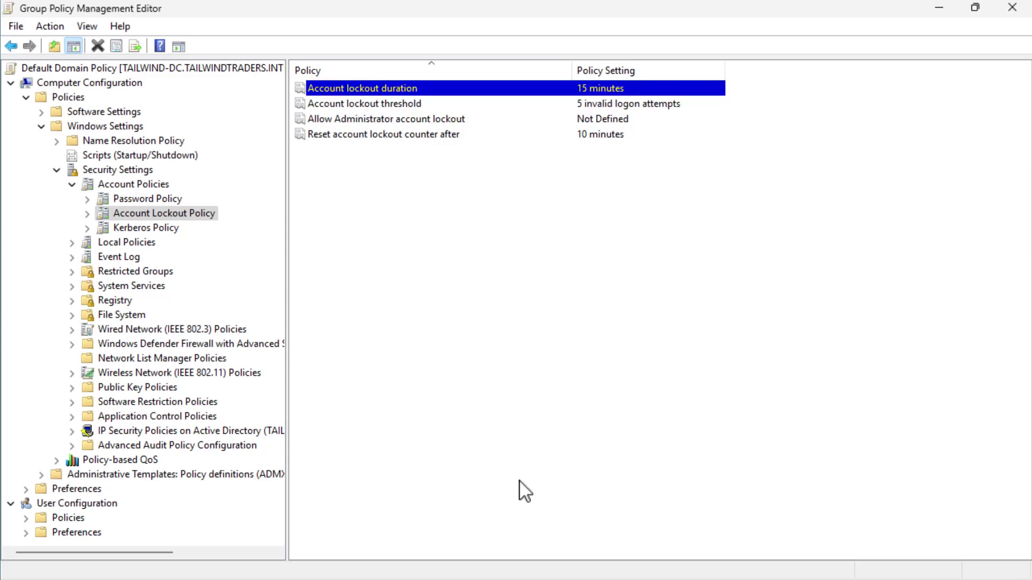